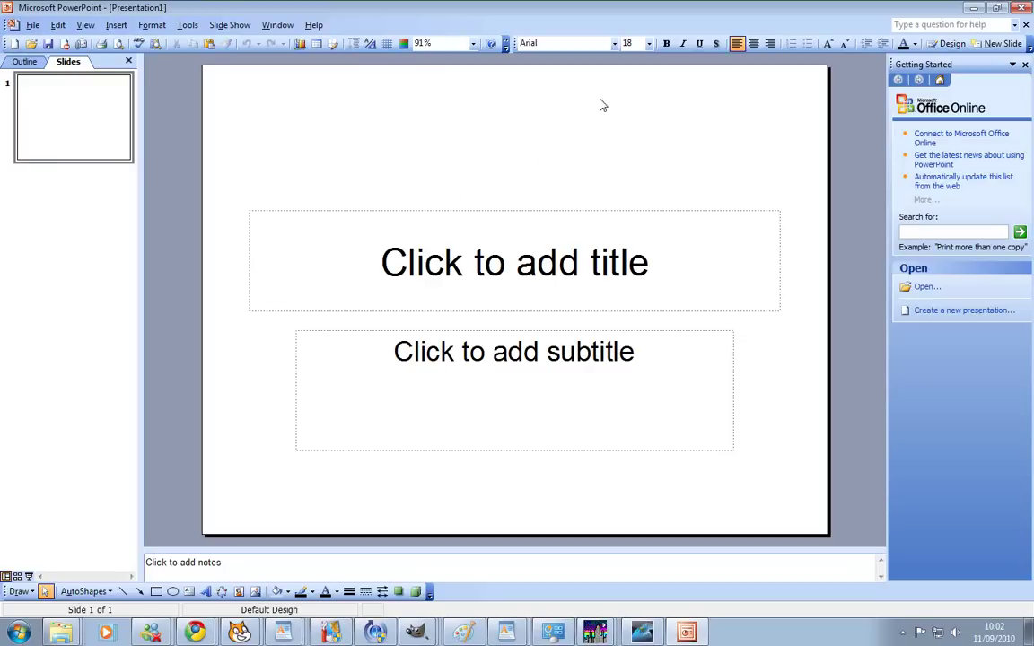
Draw a tall light-blue rectangle on the left side of the slide with AutoShapes > Basic Shapes > Rectangle.
left_click(1012, 64)
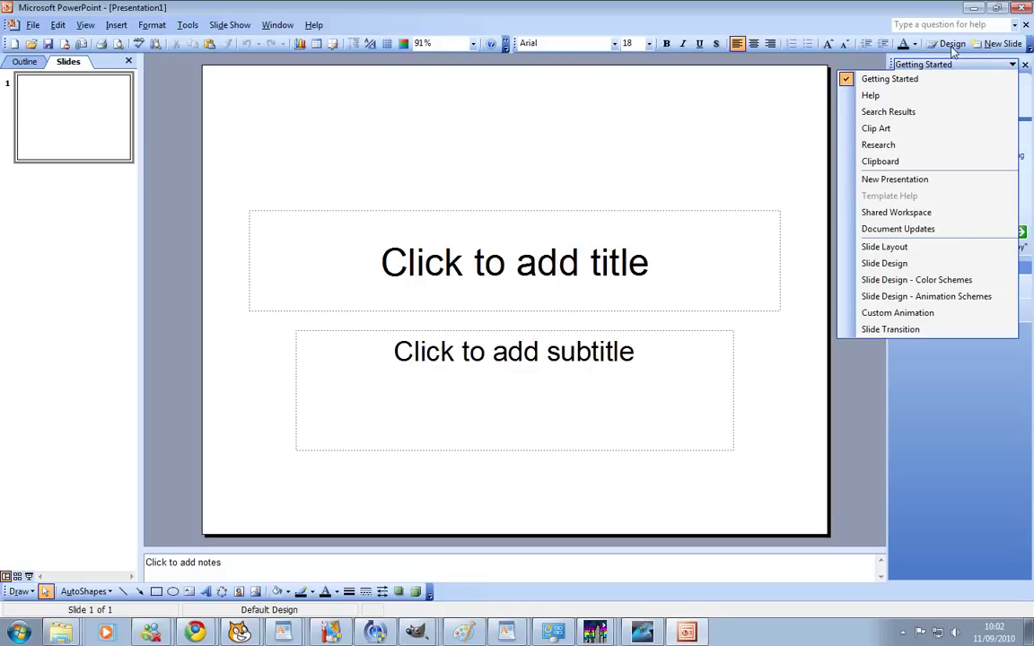
left_click(1030, 47)
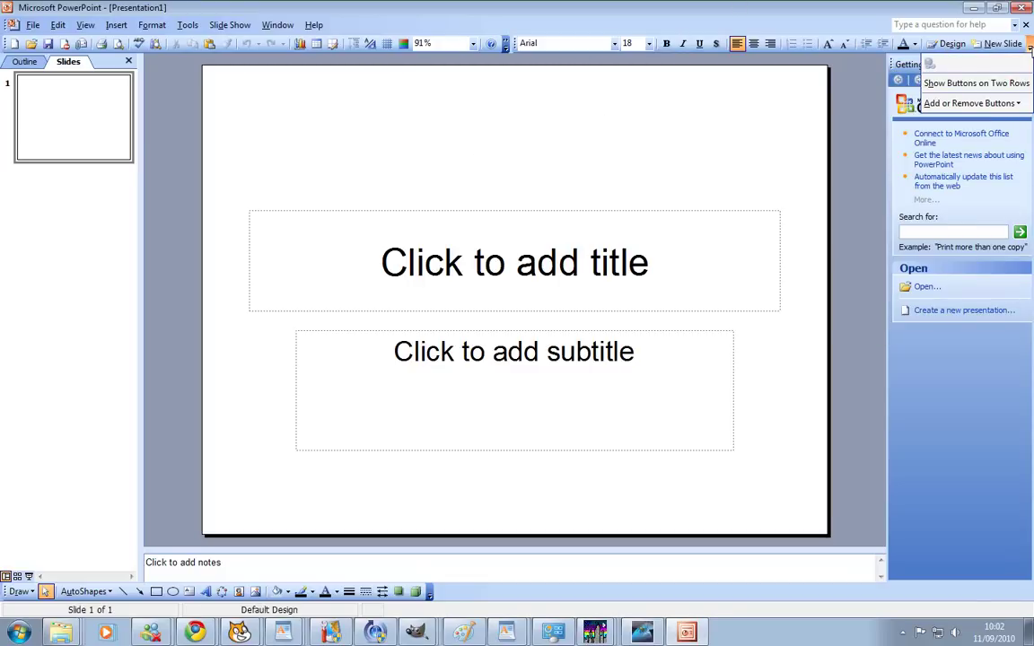
left_click(1030, 50)
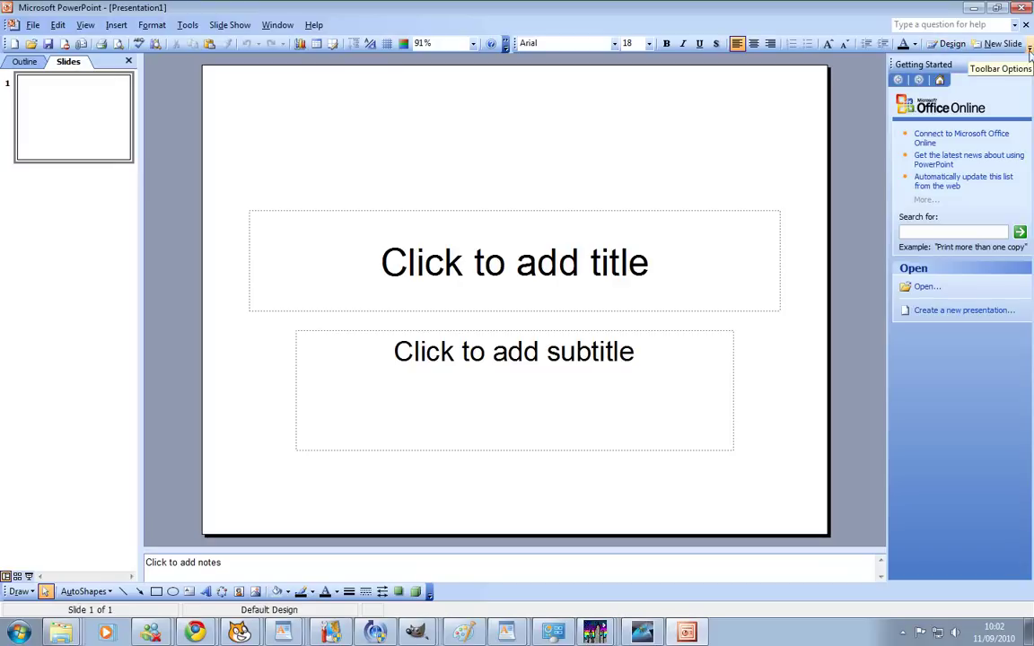
left_click(117, 25)
left_click(118, 26)
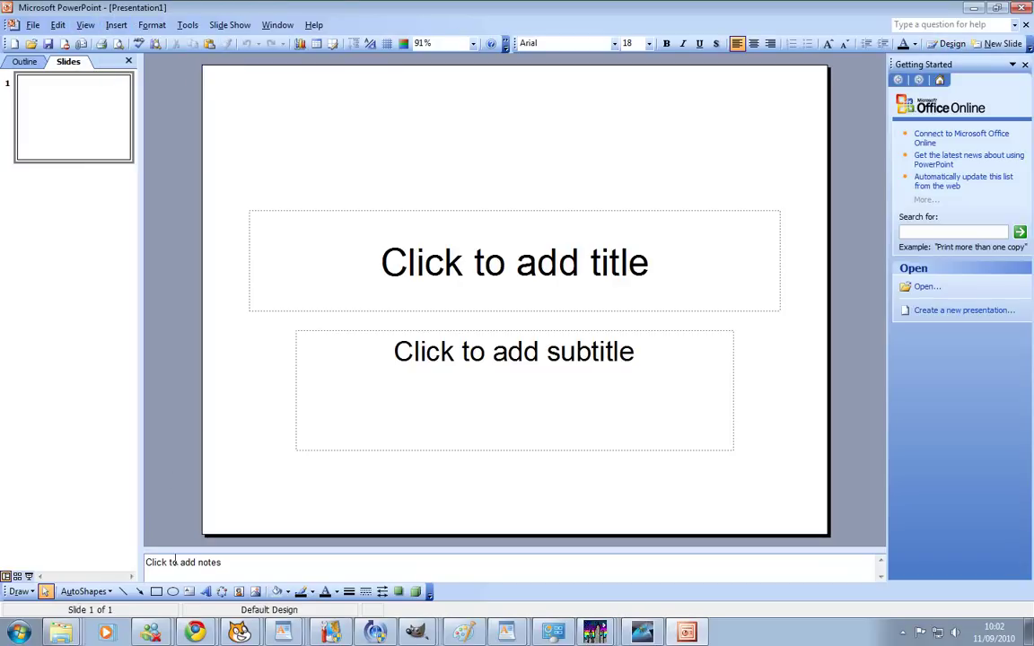
left_click(83, 591)
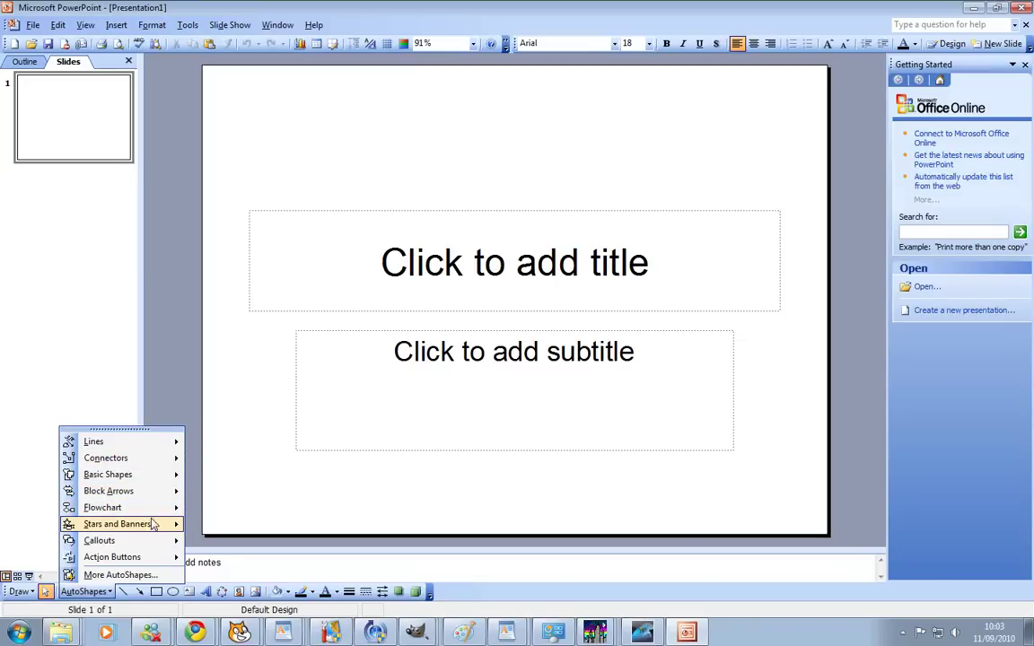
mouse_move(135, 475)
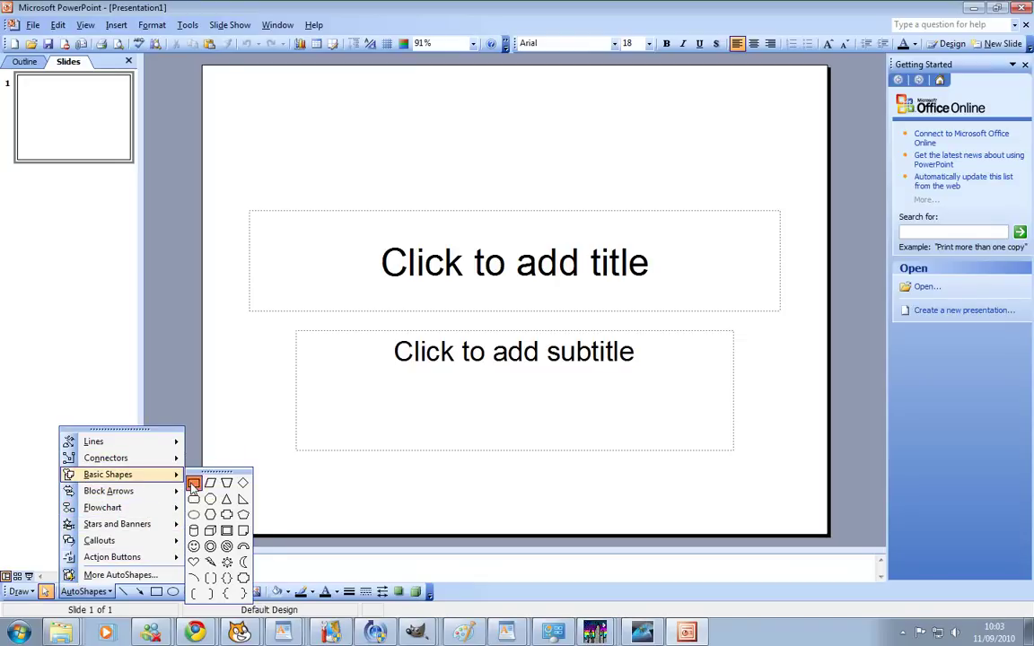
left_click(194, 484)
left_click_drag(298, 104, 480, 487)
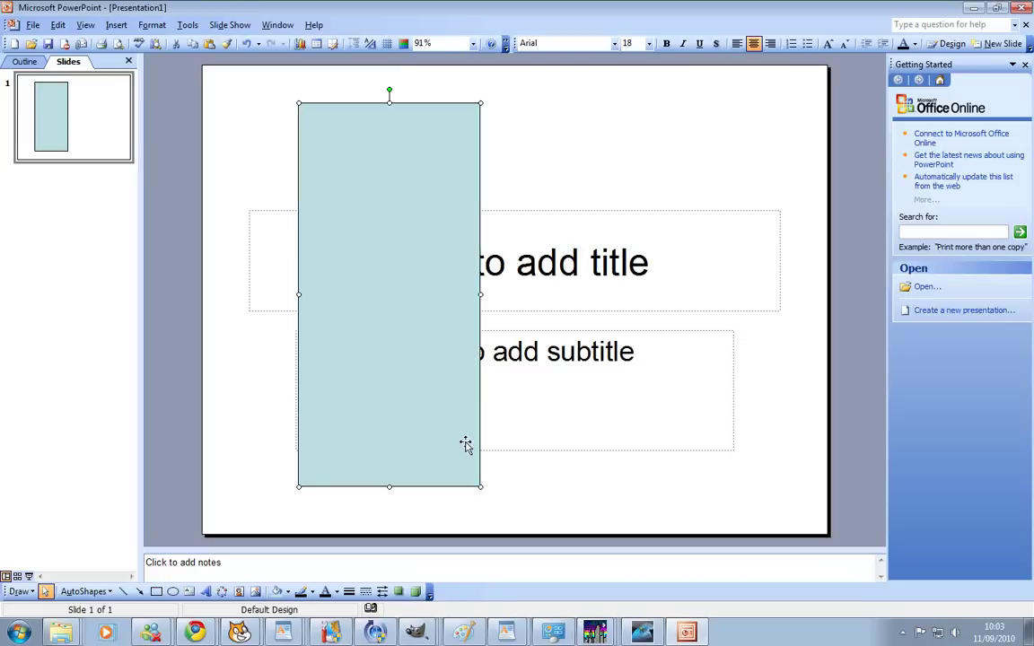
Copy the rectangle, paste a duplicate, and place it just right of the original.
right_click(508, 170)
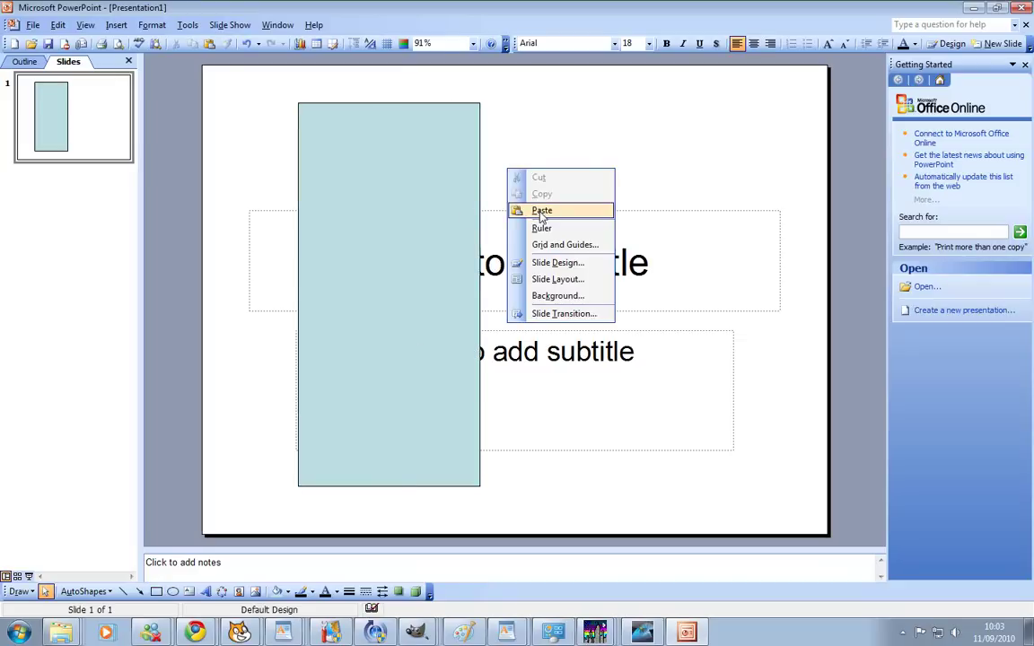
left_click(415, 185)
right_click(391, 174)
left_click(411, 200)
right_click(607, 186)
left_click(641, 227)
left_click_drag(407, 201, 607, 187)
left_click(717, 190)
left_click(383, 252)
left_click(723, 148)
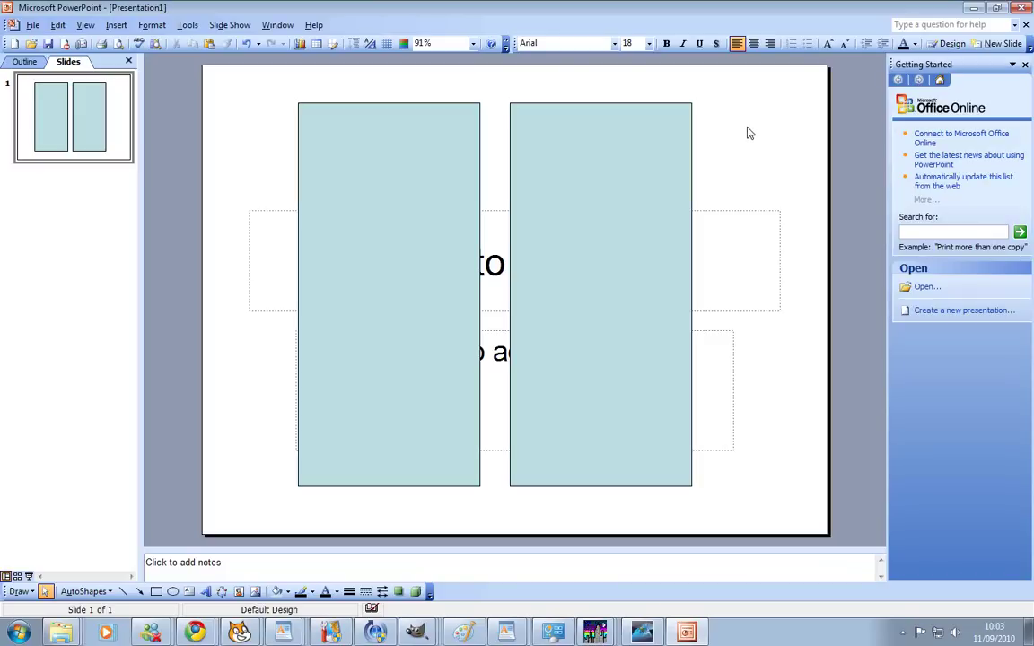
Select the right rectangle and switch the task pane to Custom Animation.
left_click(603, 154)
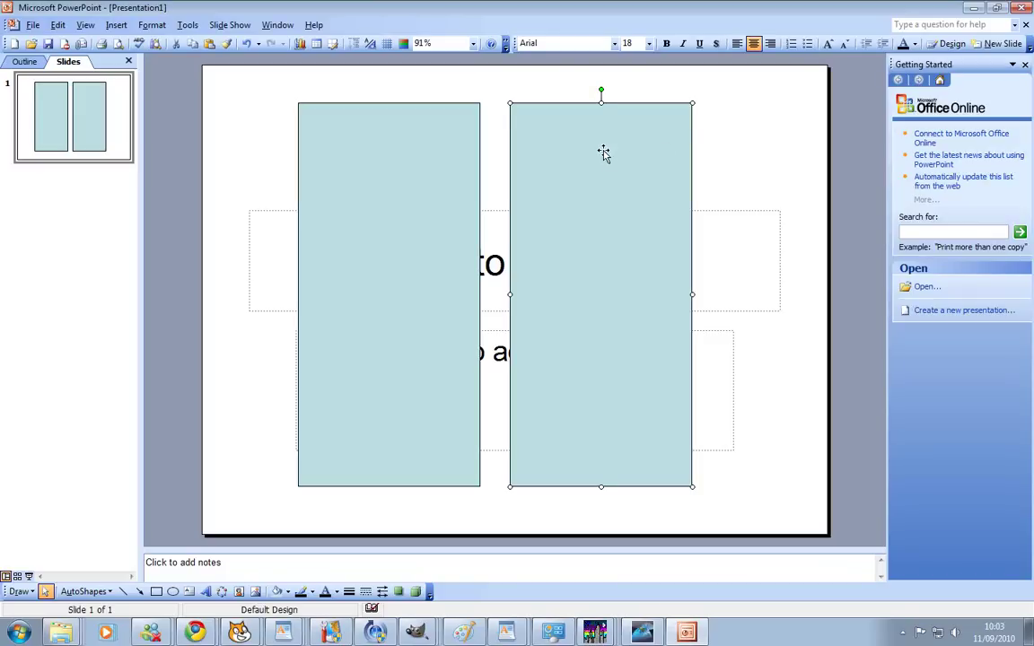
left_click(1013, 65)
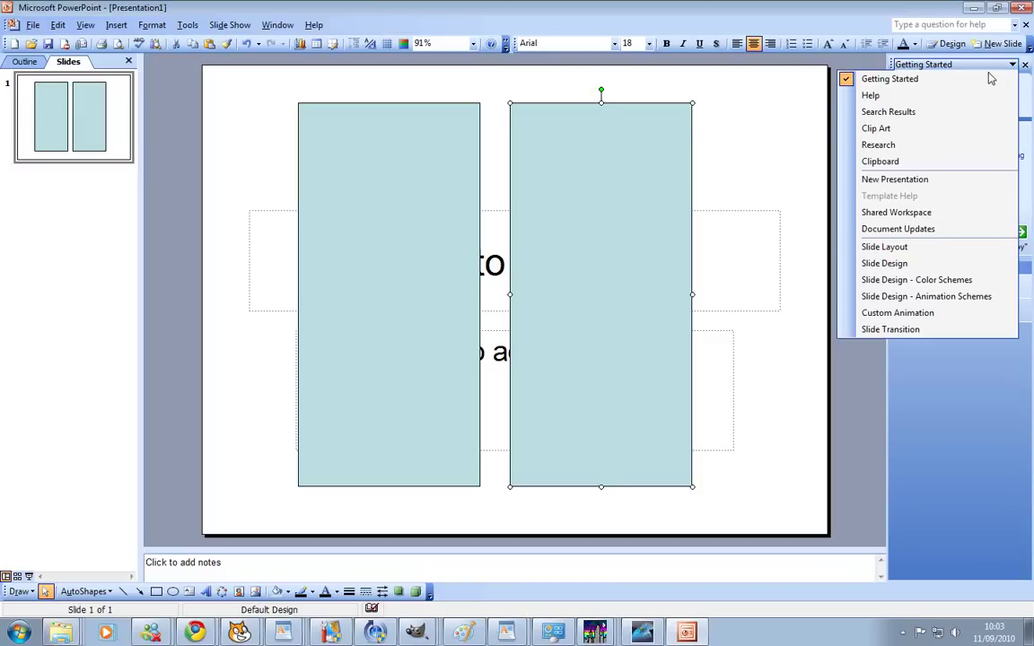
left_click(614, 200)
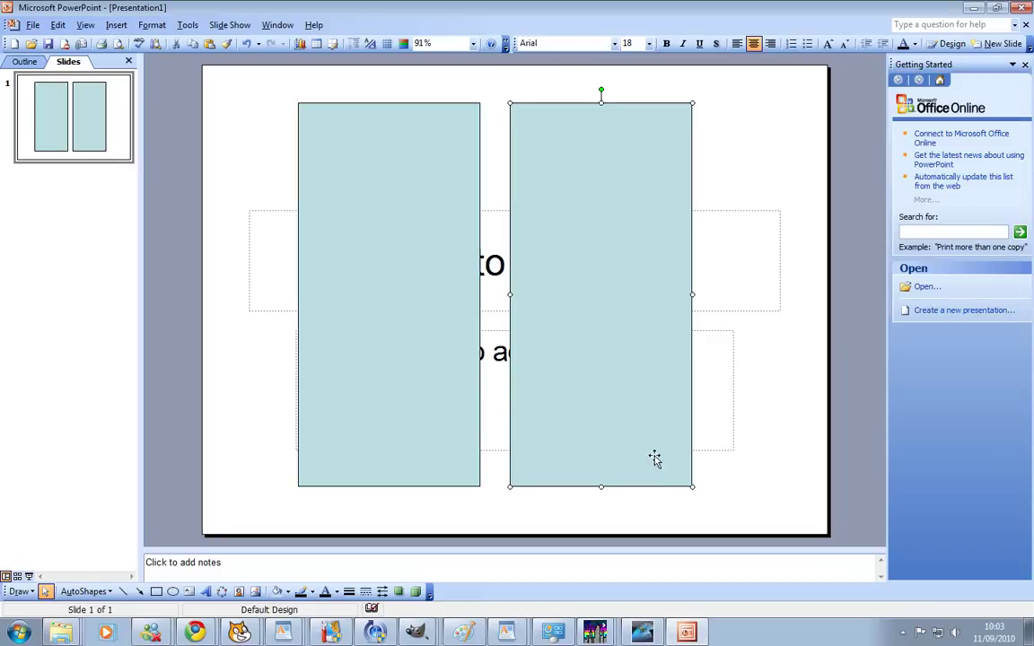
left_click(976, 70)
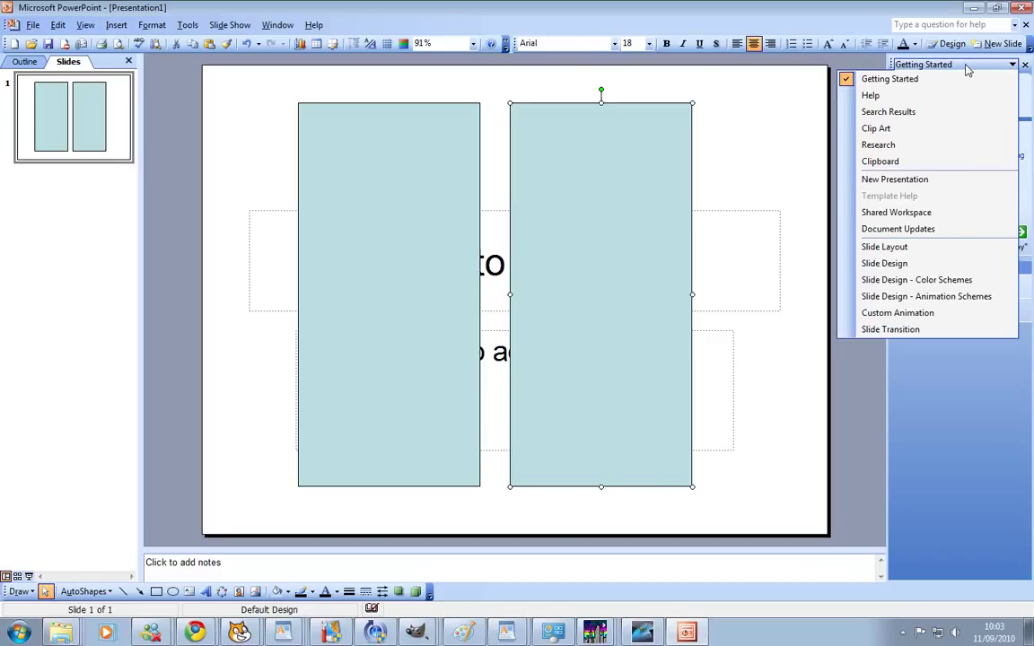
left_click(968, 70)
left_click(1007, 70)
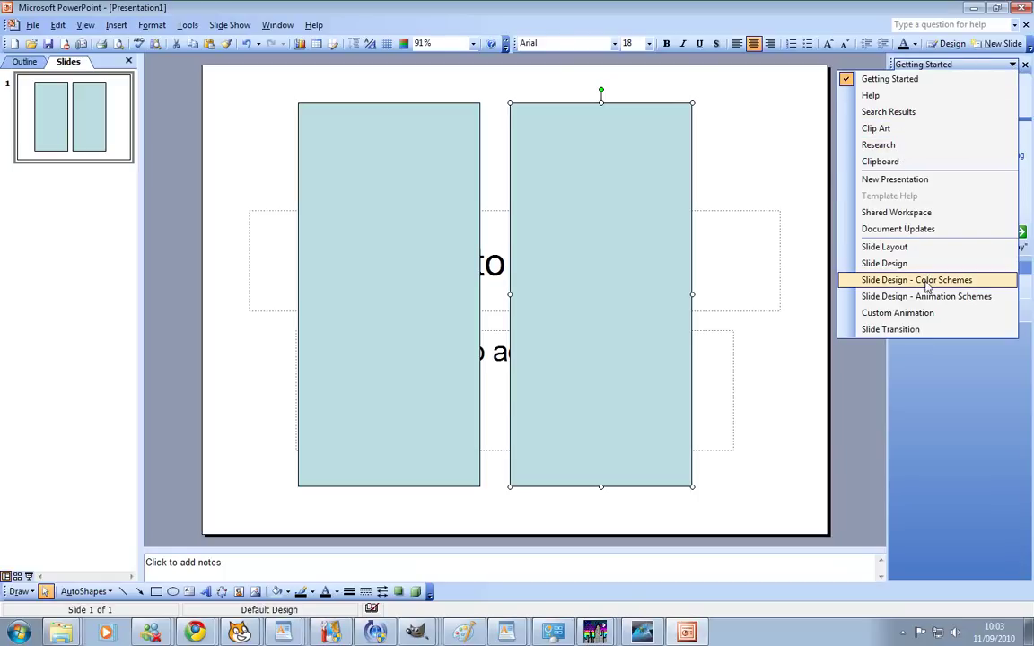
left_click(925, 313)
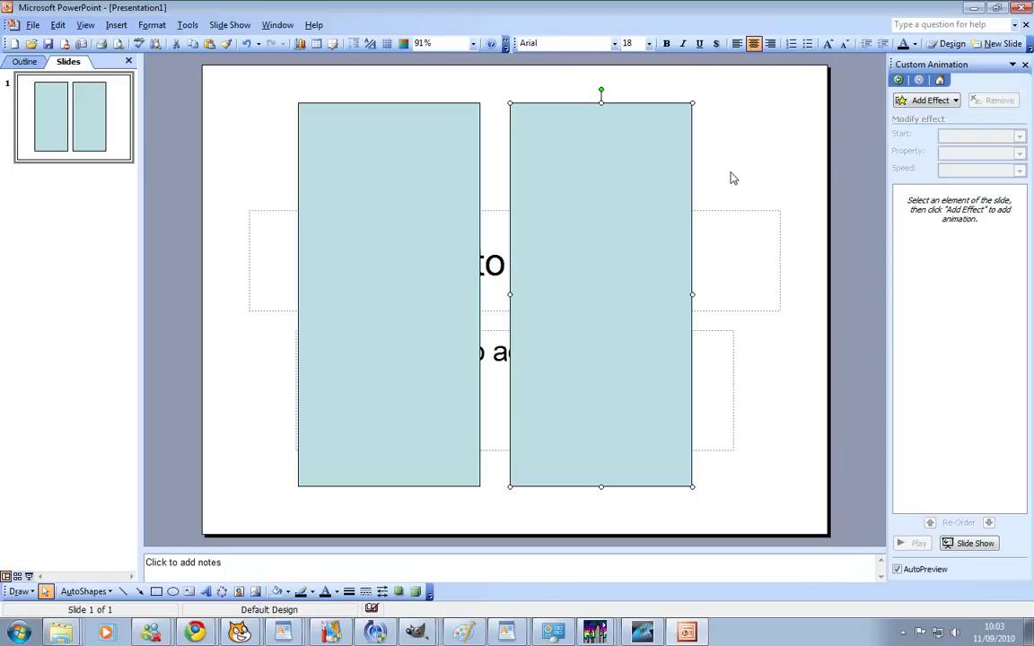
Add a Motion Paths > Right effect to the right rectangle.
left_click(929, 100)
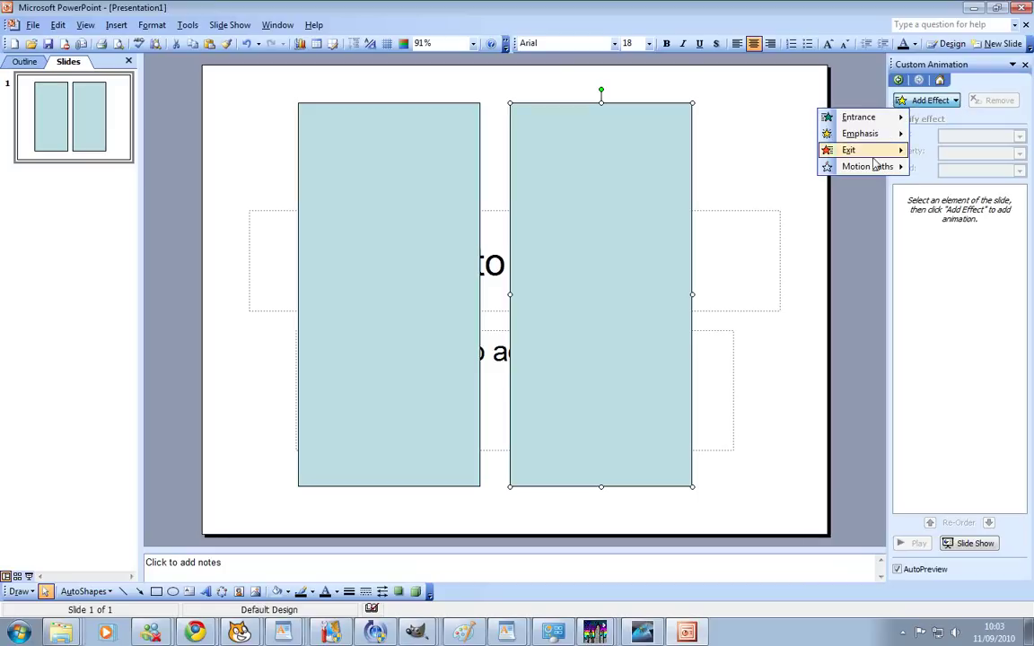
mouse_move(870, 169)
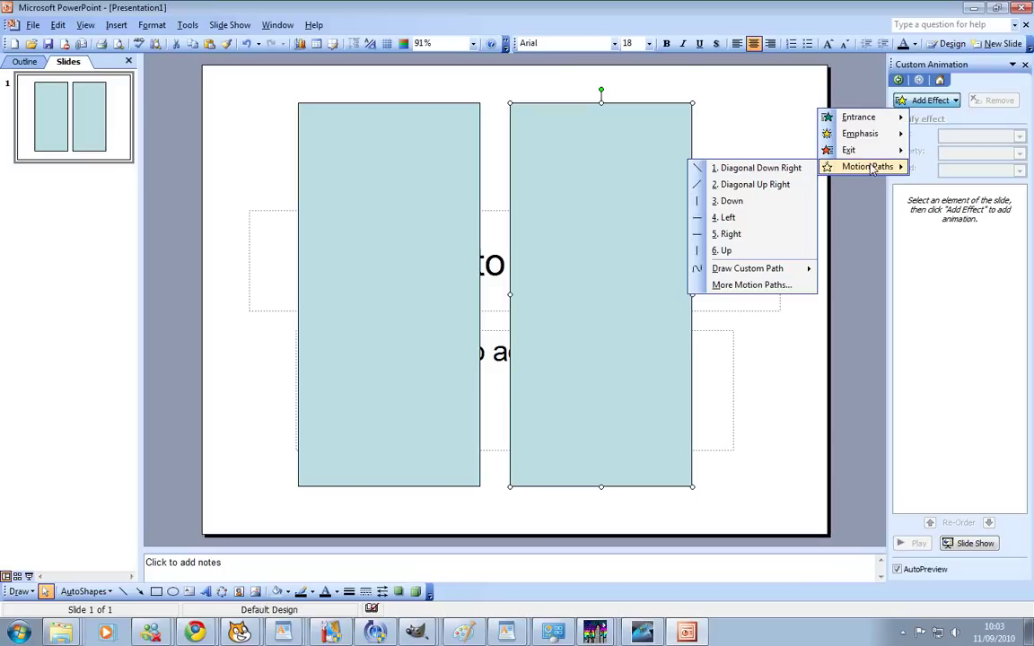
left_click(756, 236)
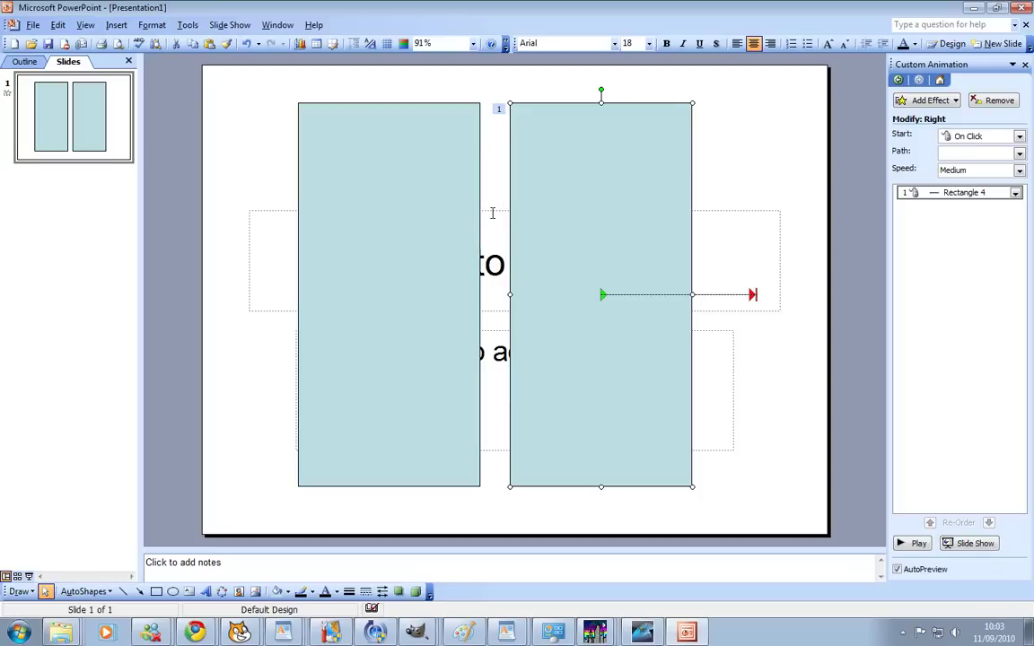
left_click(462, 219)
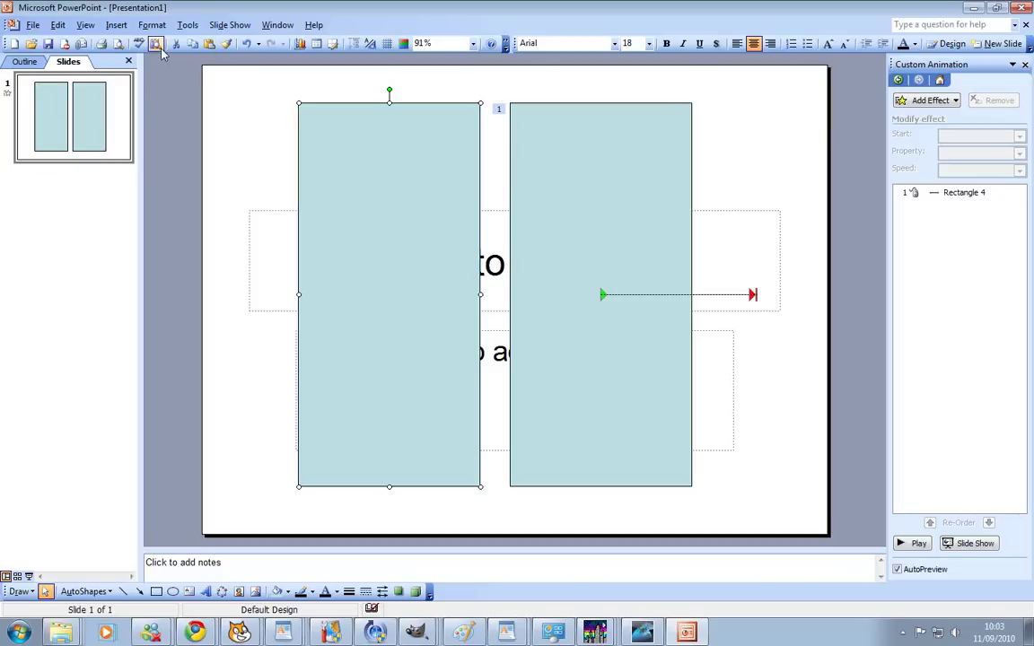
Keep the Custom Animation pane showing and browse the motion path choices without applying one.
left_click(1013, 65)
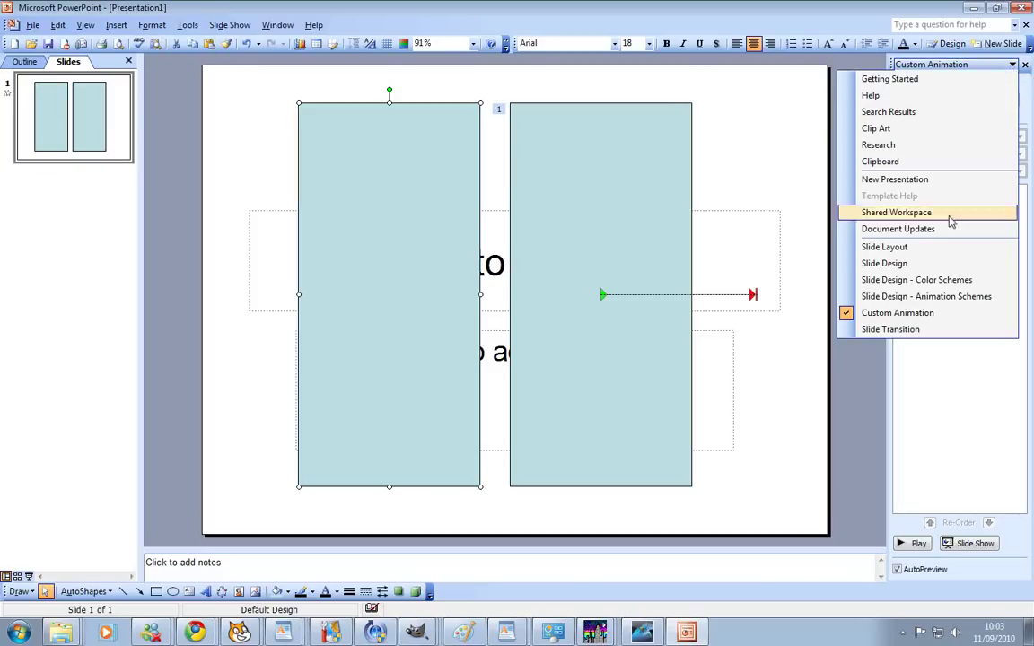
left_click(924, 314)
left_click(655, 179)
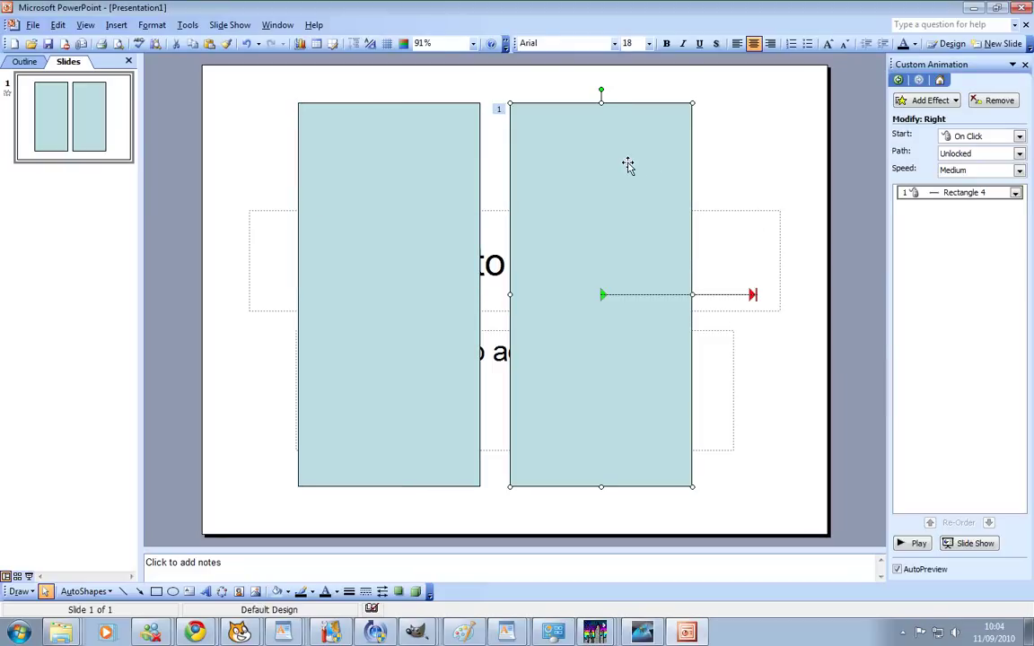
left_click(955, 103)
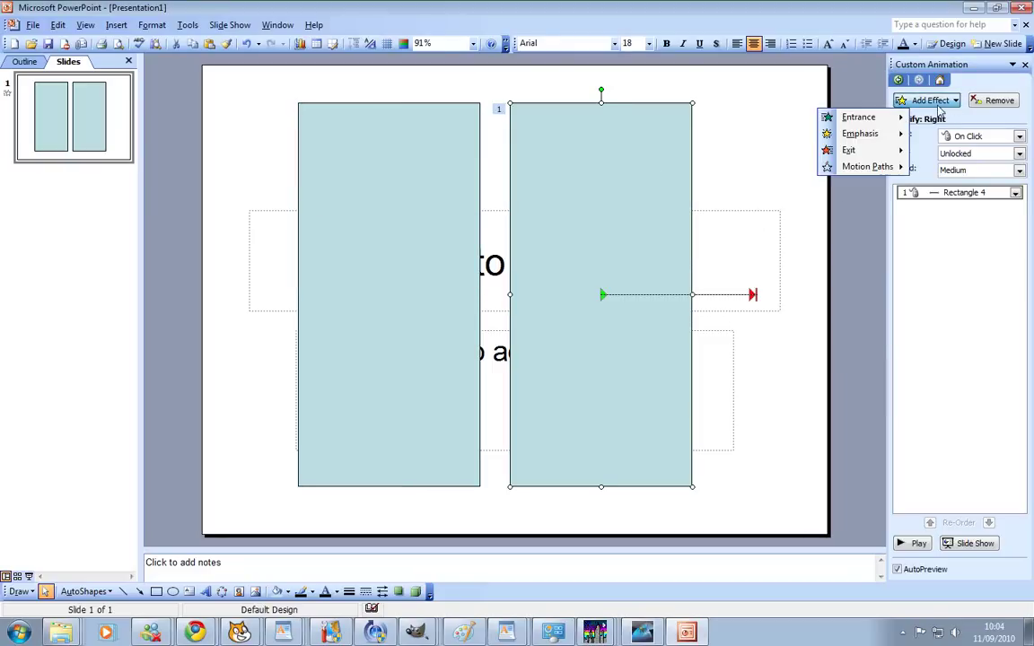
mouse_move(905, 169)
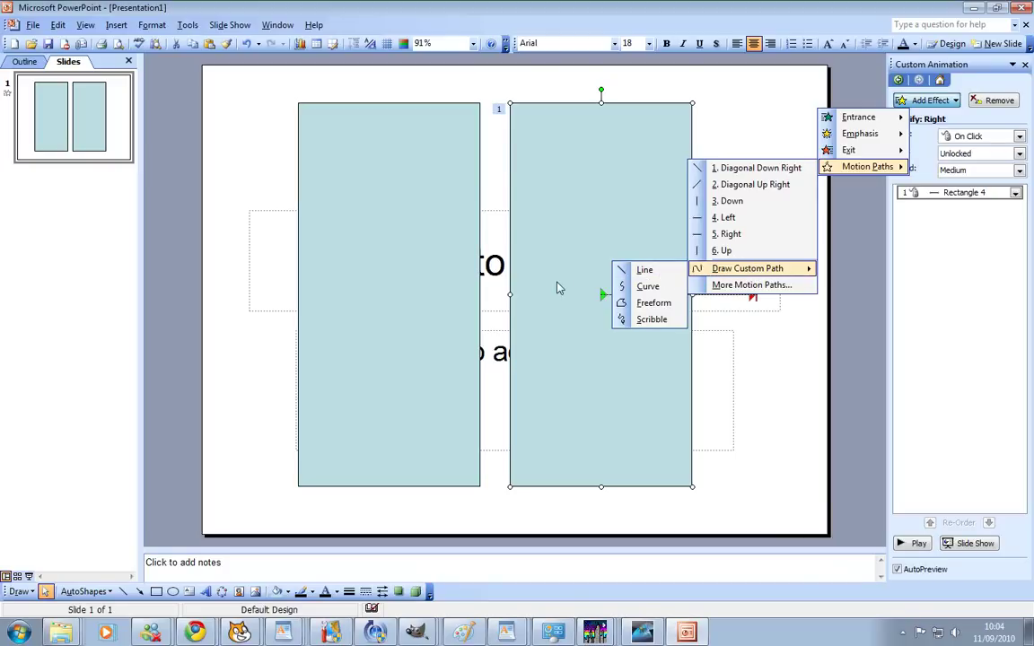
left_click(799, 382)
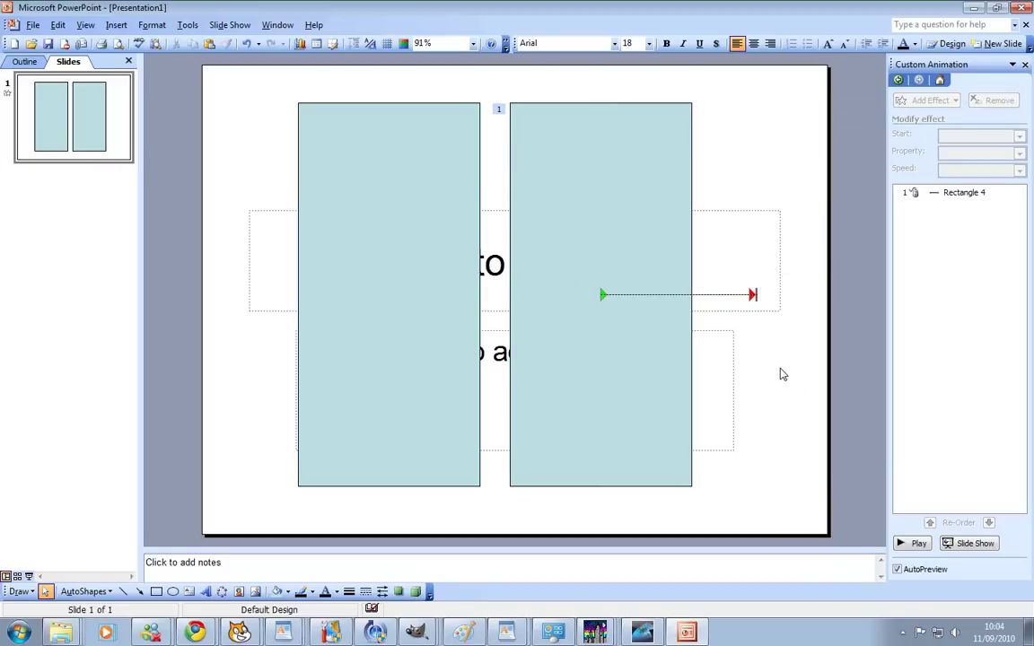
Apply a Motion Paths > Left effect to the left rectangle.
left_click(455, 240)
left_click(1012, 65)
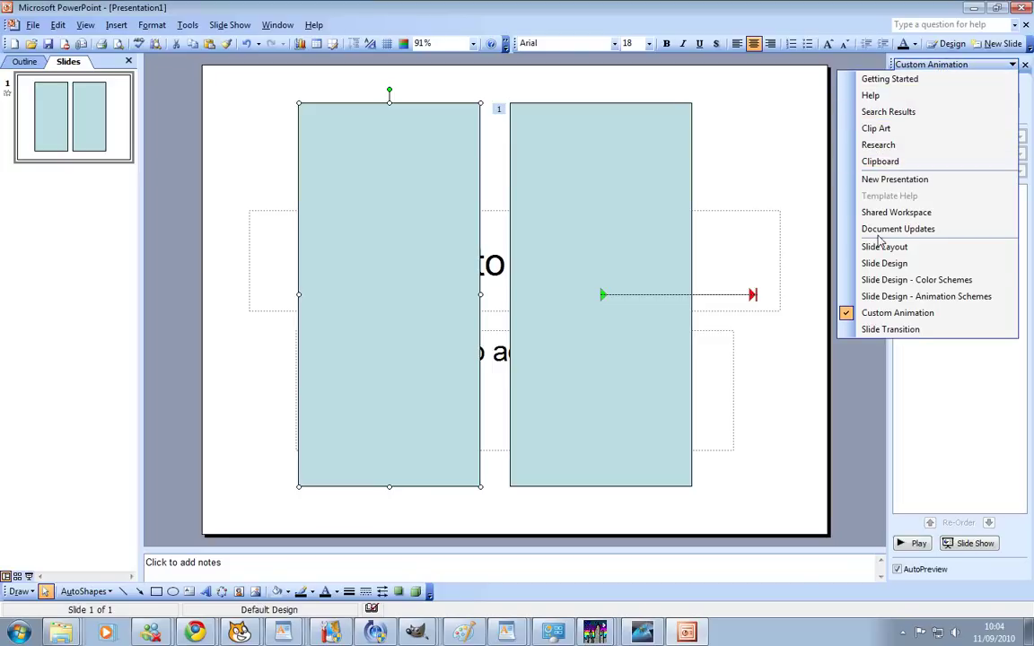
left_click(843, 348)
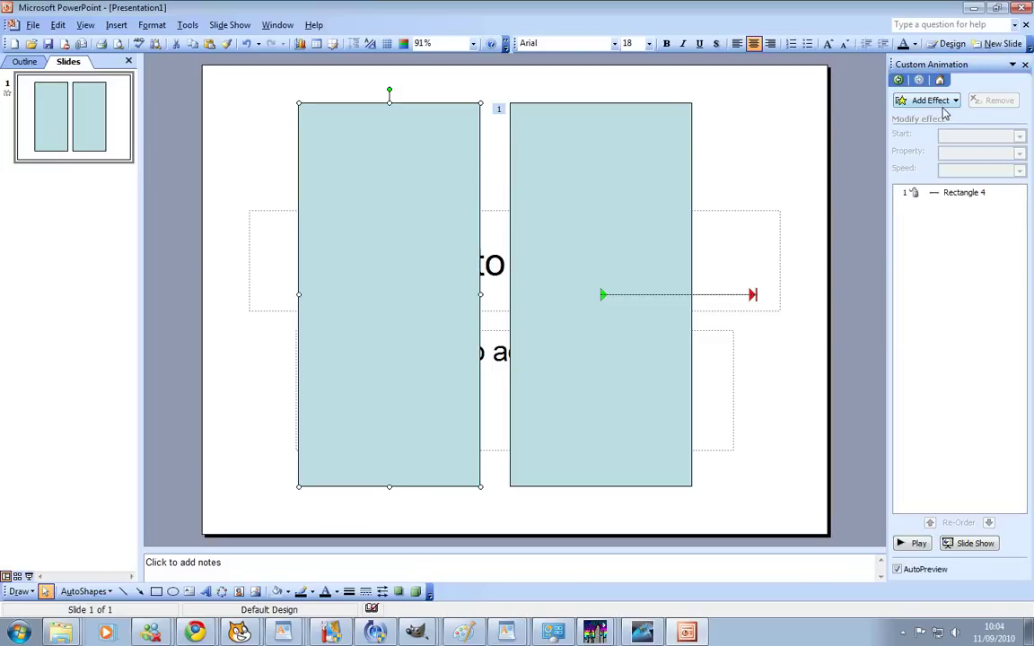
left_click(938, 101)
mouse_move(864, 167)
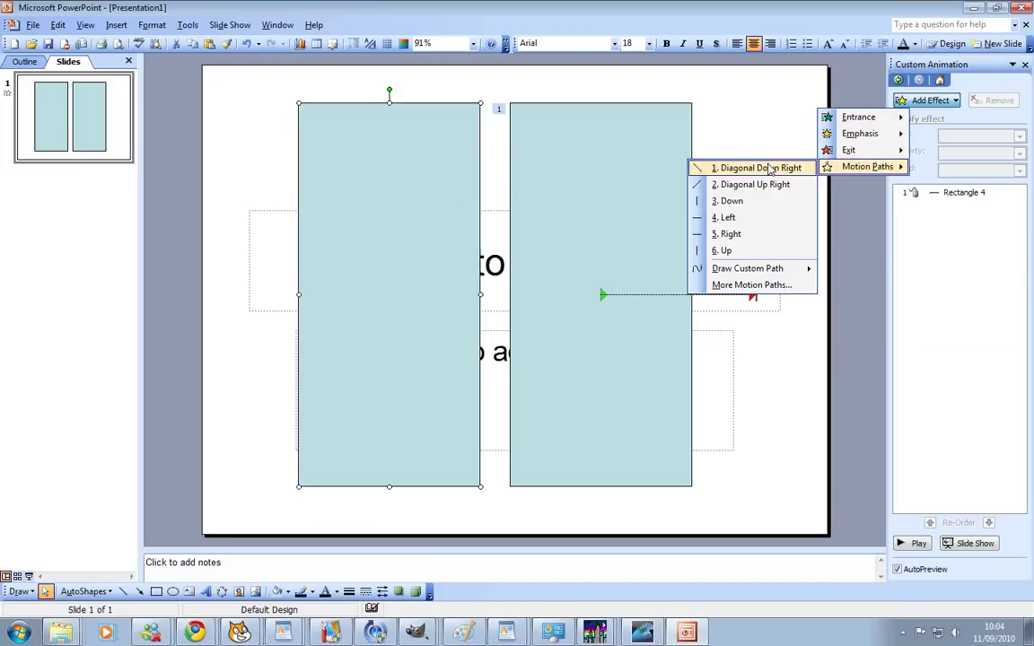
left_click(750, 234)
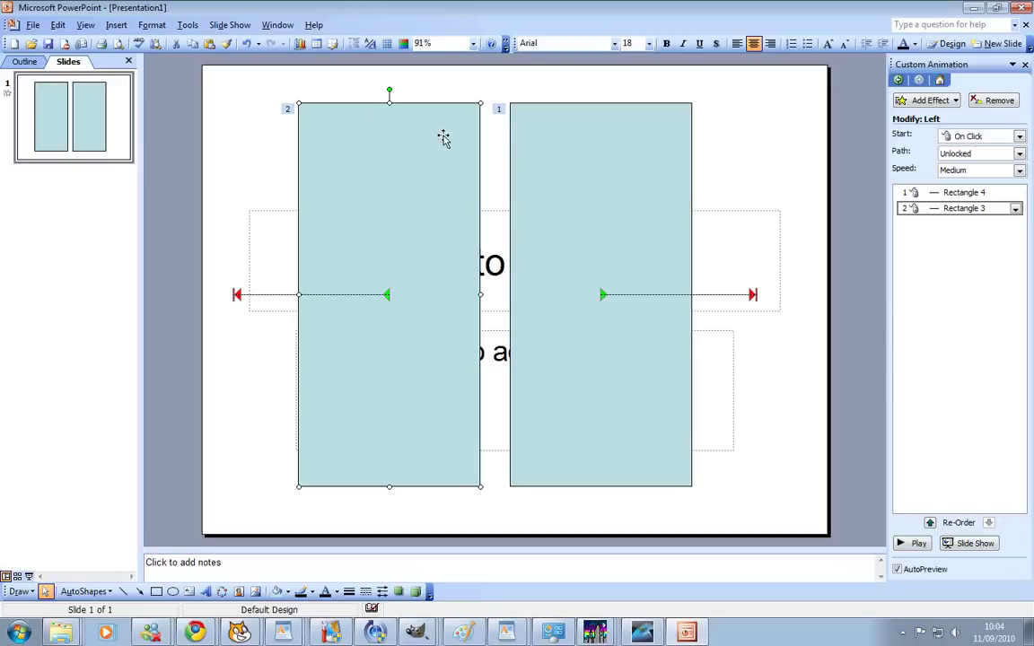
left_click(963, 191)
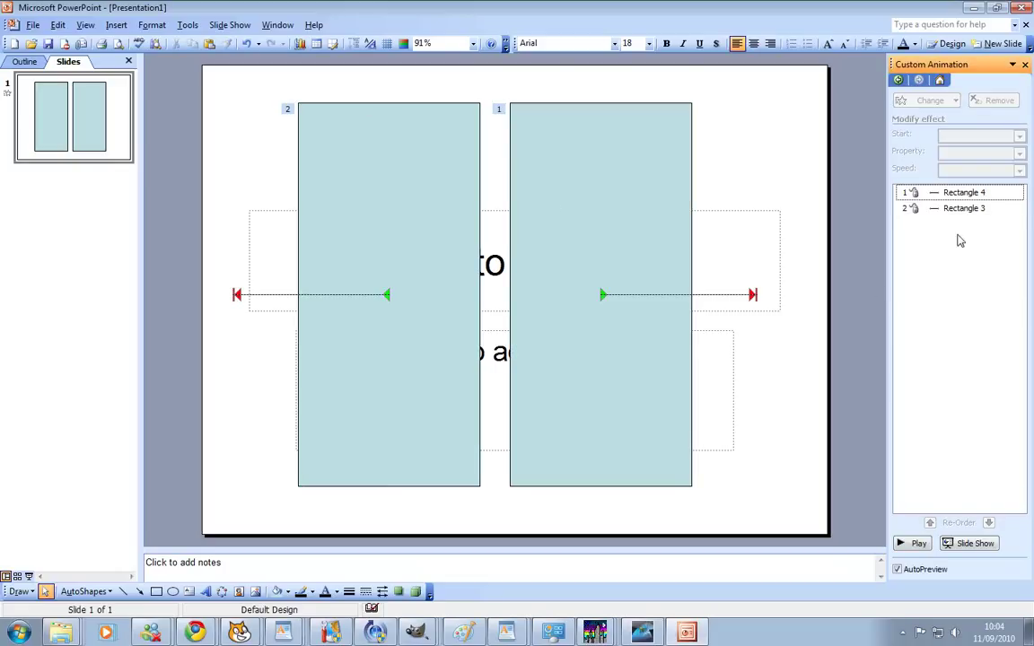
Set Rectangle 3's leftward path to Start With Previous and preview both rectangles sliding apart.
left_click(938, 208)
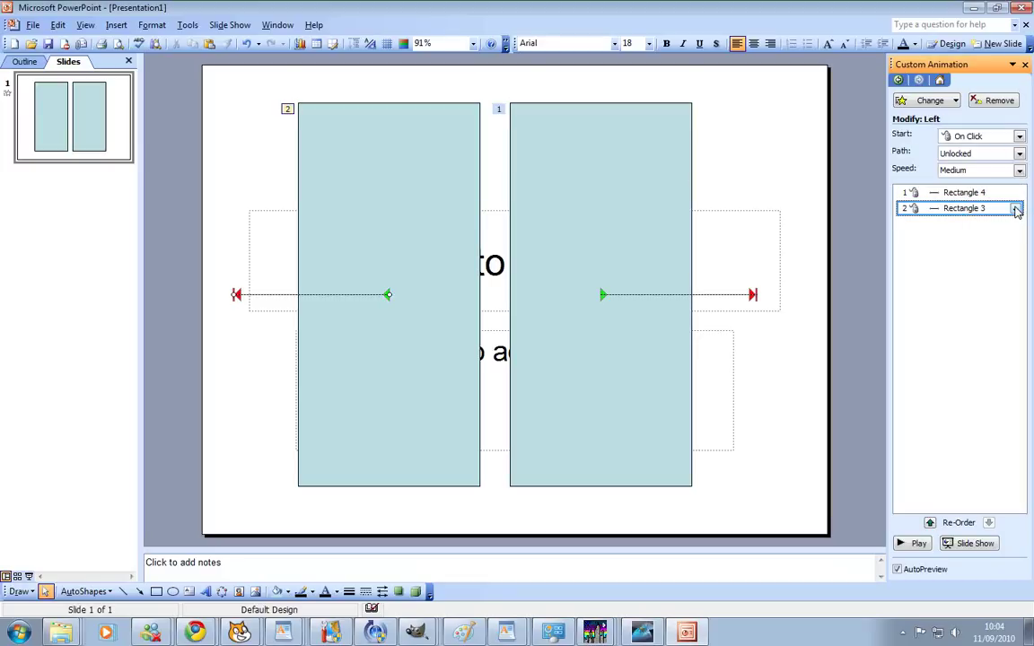
left_click(1017, 209)
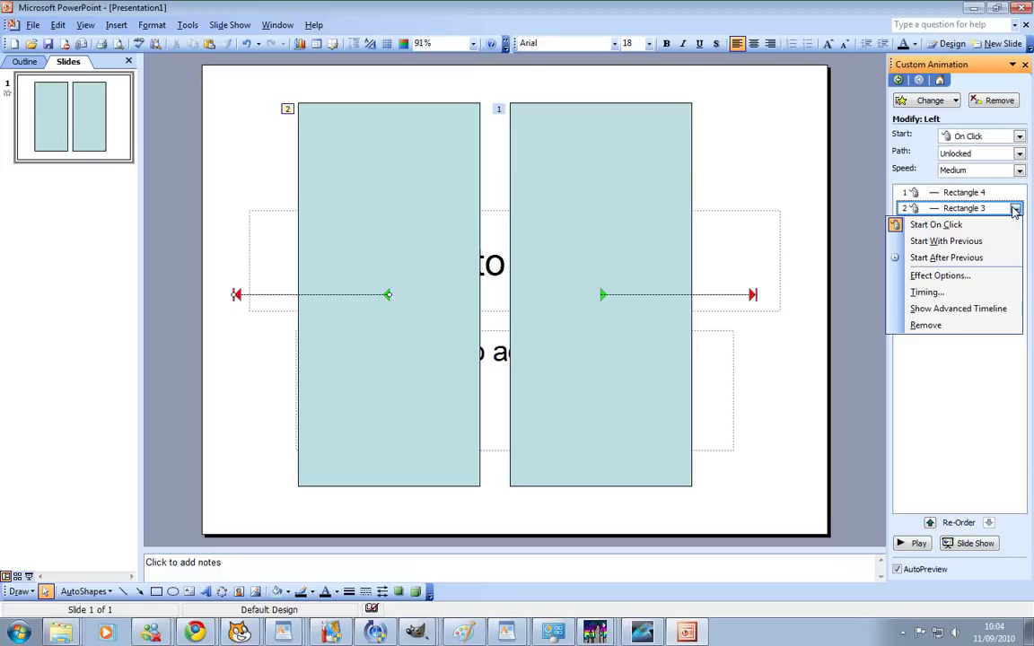
left_click(960, 241)
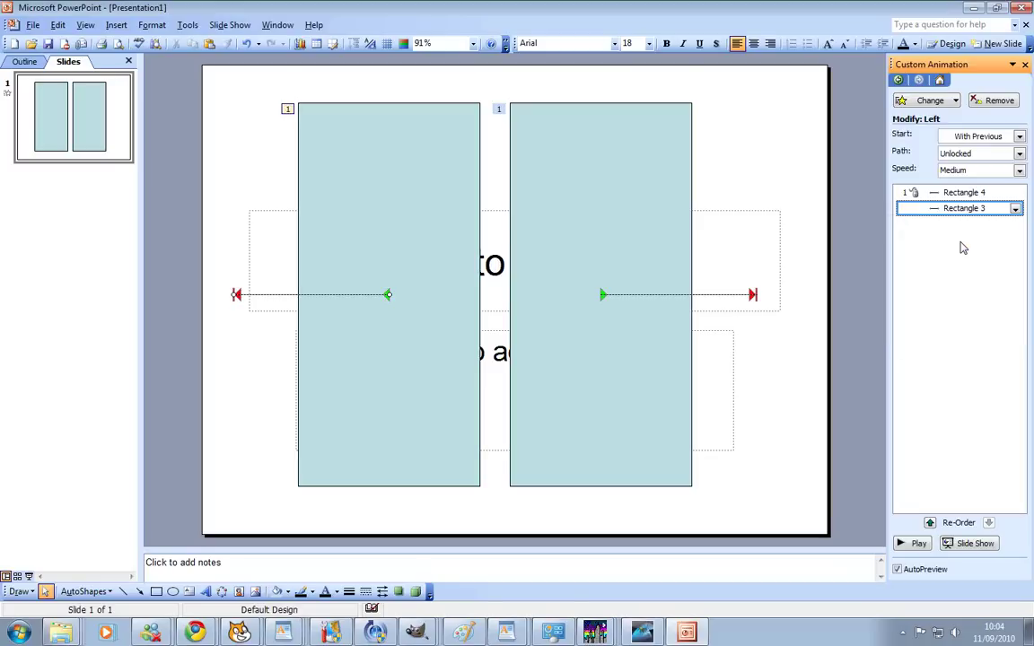
left_click(914, 549)
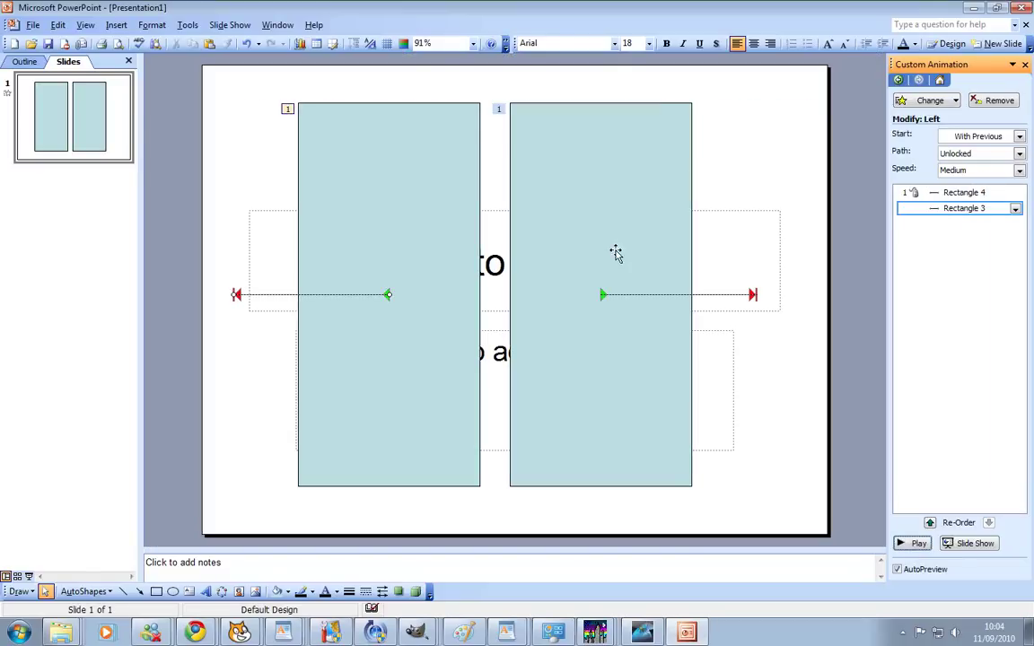
Nudge the two rectangles until their edges touch, then preview the slide-apart animation.
left_click_drag(410, 214, 430, 211)
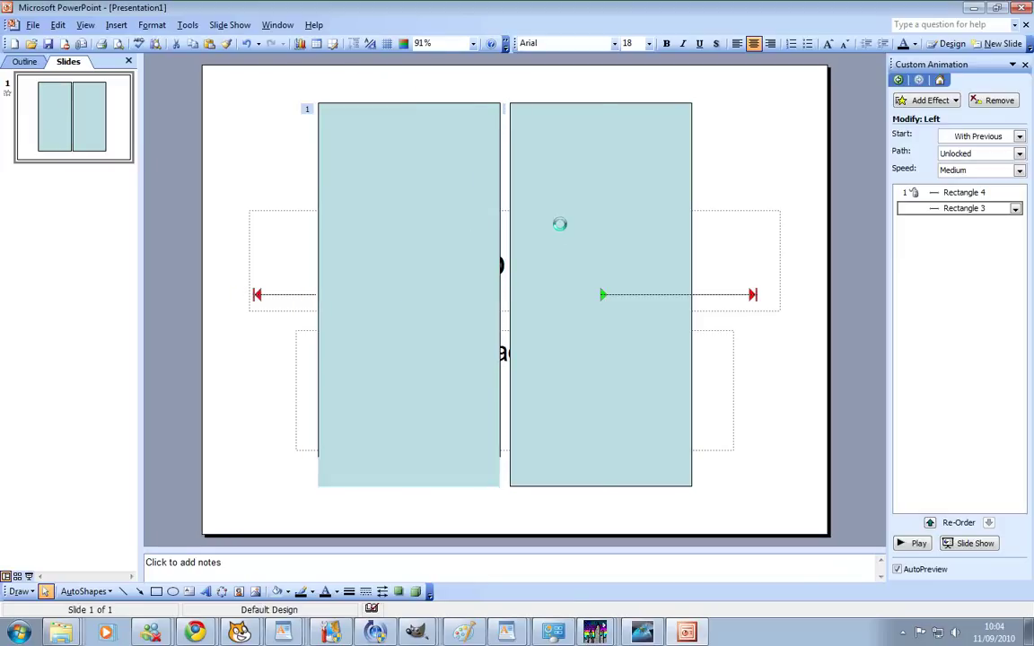
left_click(552, 223)
key("Left")
key("Left")
left_click(780, 178)
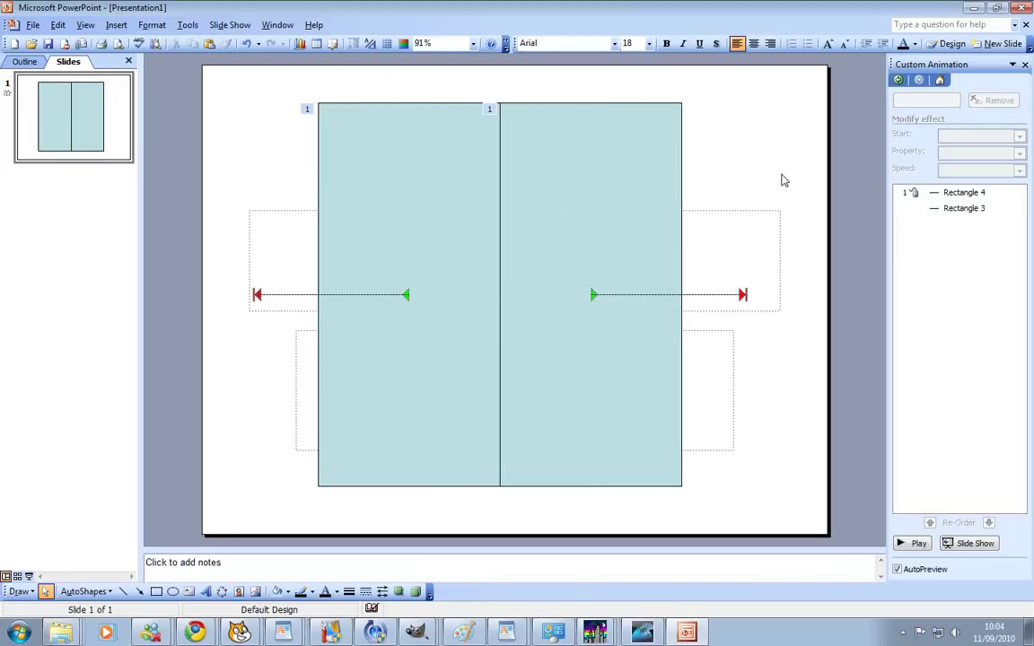
left_click(643, 178)
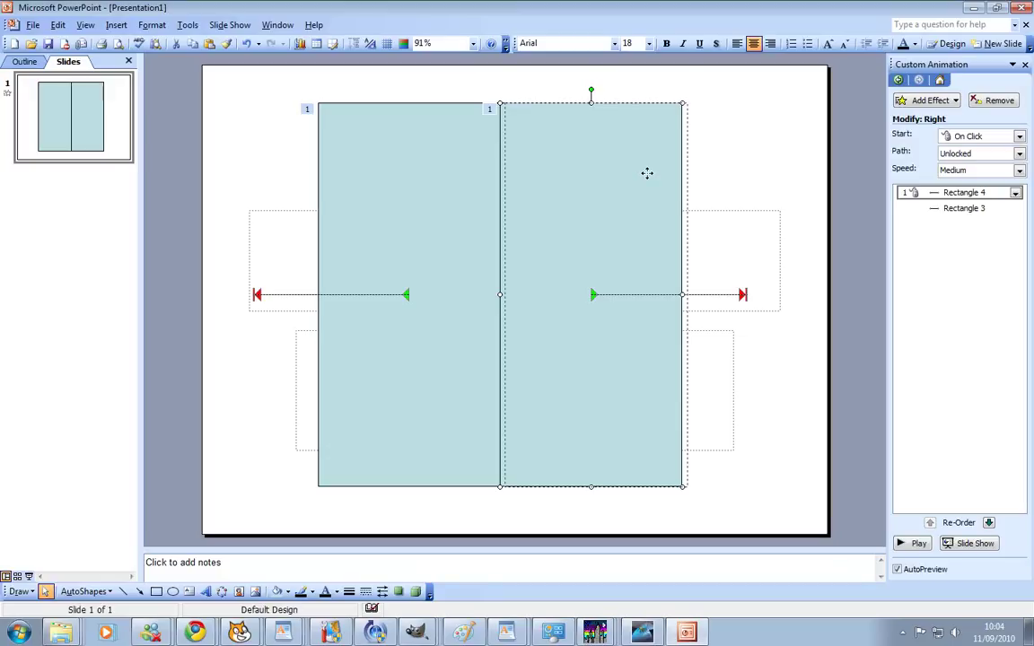
key("Right")
key("Right")
left_click(444, 213)
left_click_drag(445, 212, 454, 213)
left_click(770, 417)
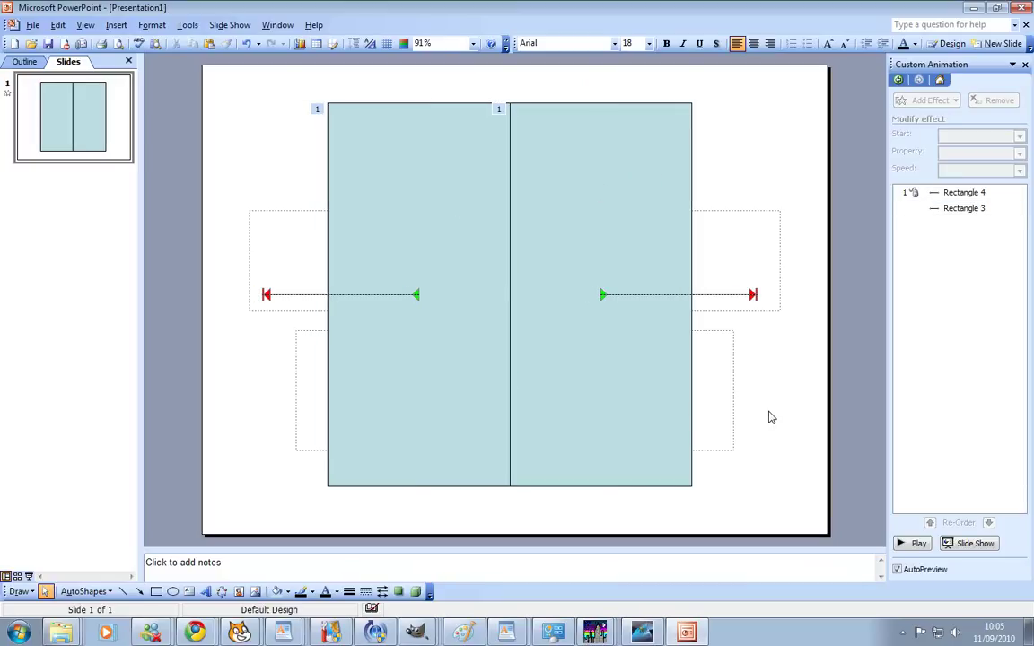
left_click(917, 544)
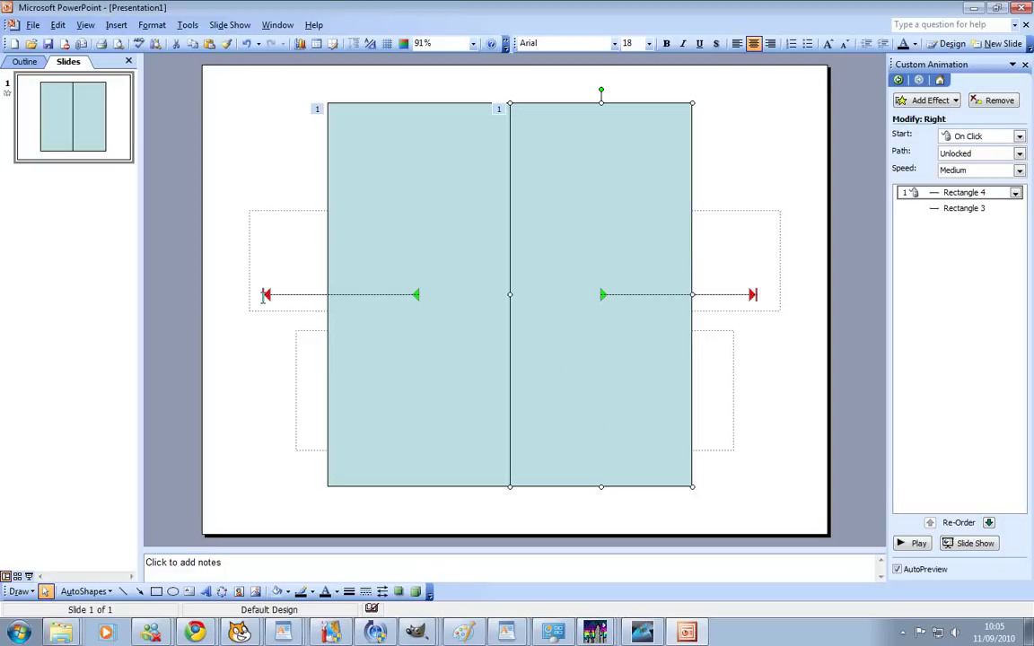
Cut the empty title placeholder from behind the rectangles.
left_click(266, 296)
left_click(270, 300)
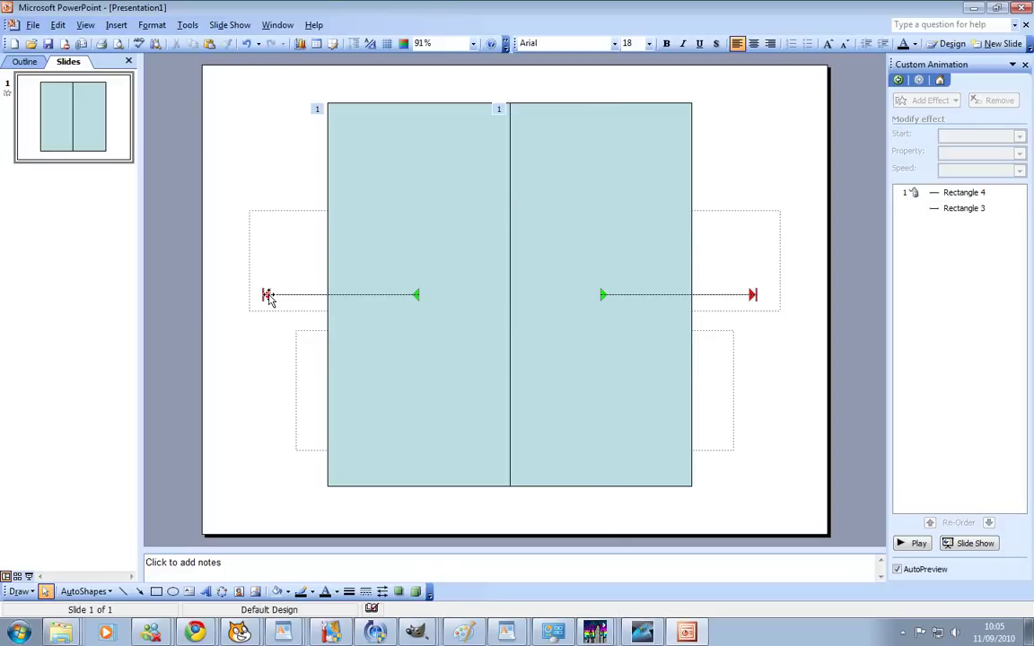
left_click(275, 213)
right_click(274, 215)
left_click(285, 220)
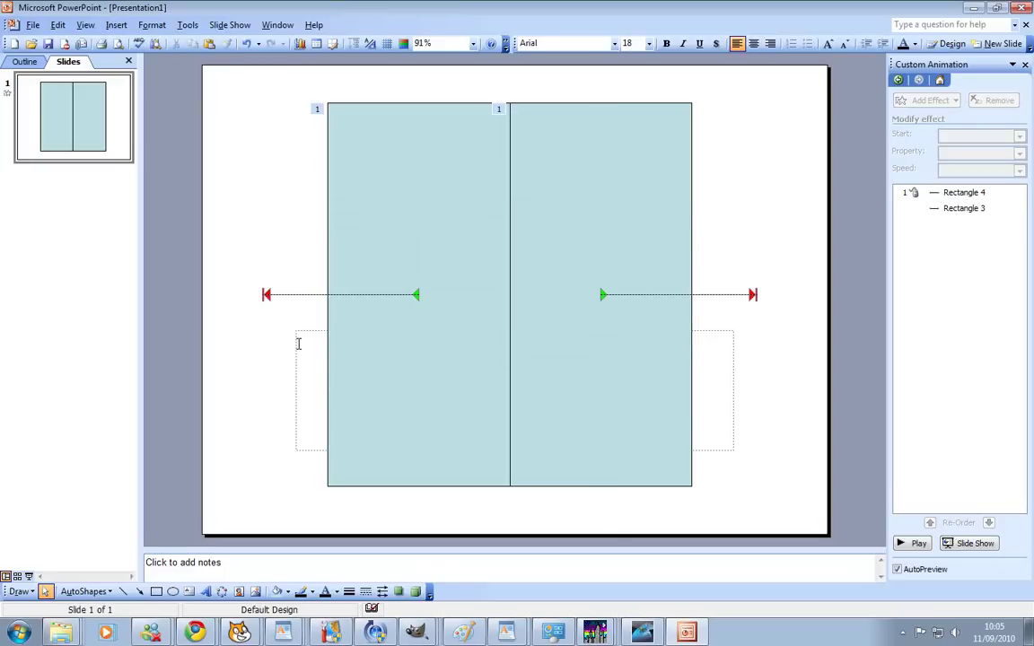
right_click(306, 333)
left_click(316, 340)
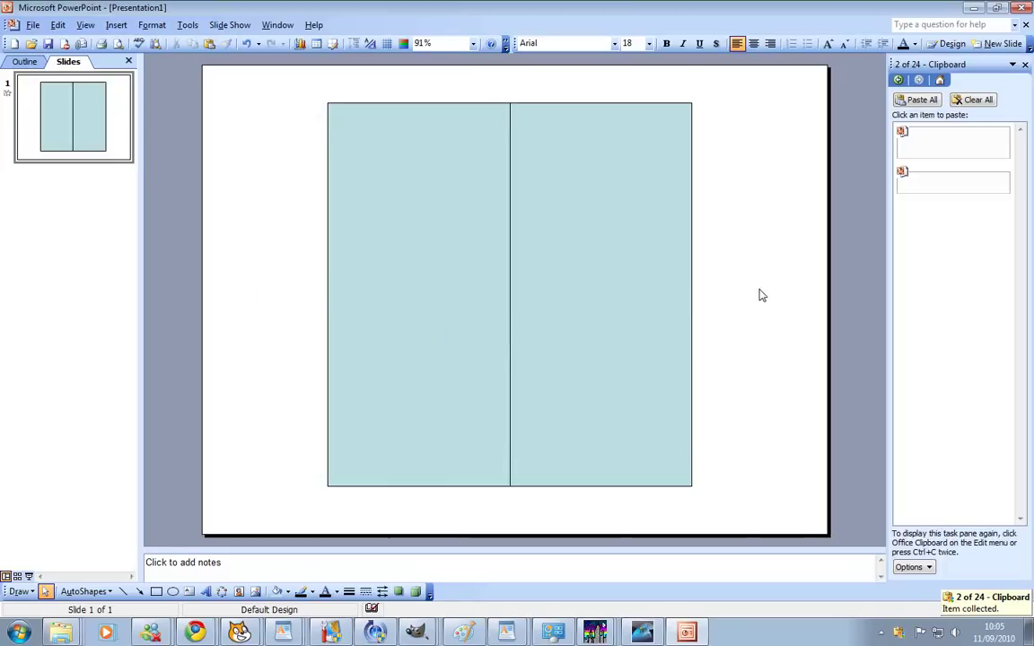
Reopen the Custom Animation pane listing the Rectangle 2 and Rectangle 1 motion path effects.
left_click(603, 245)
key("Tab")
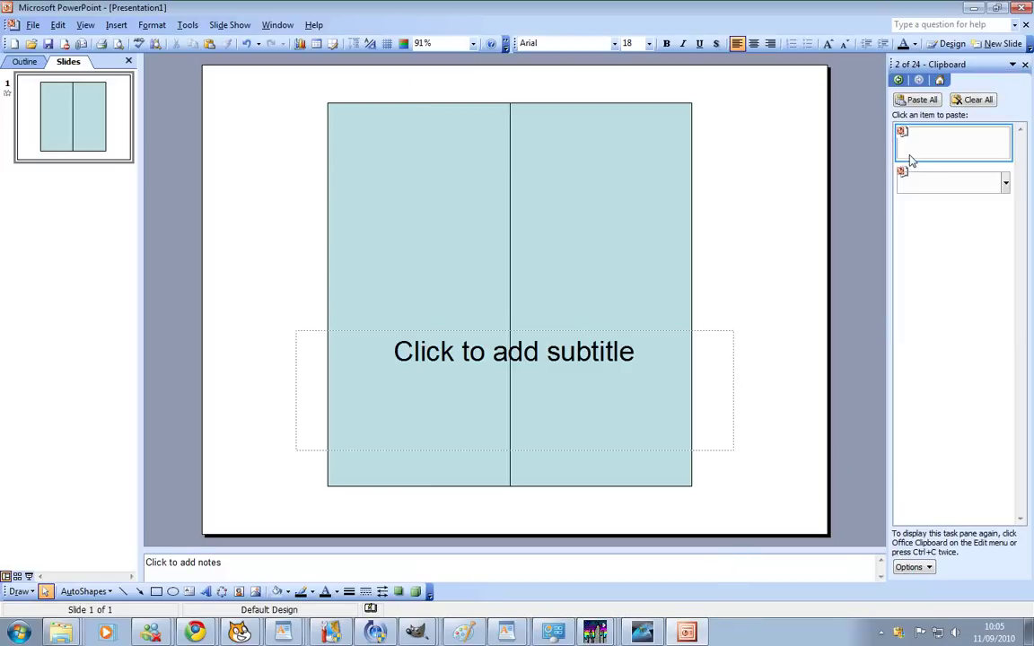
left_click(997, 64)
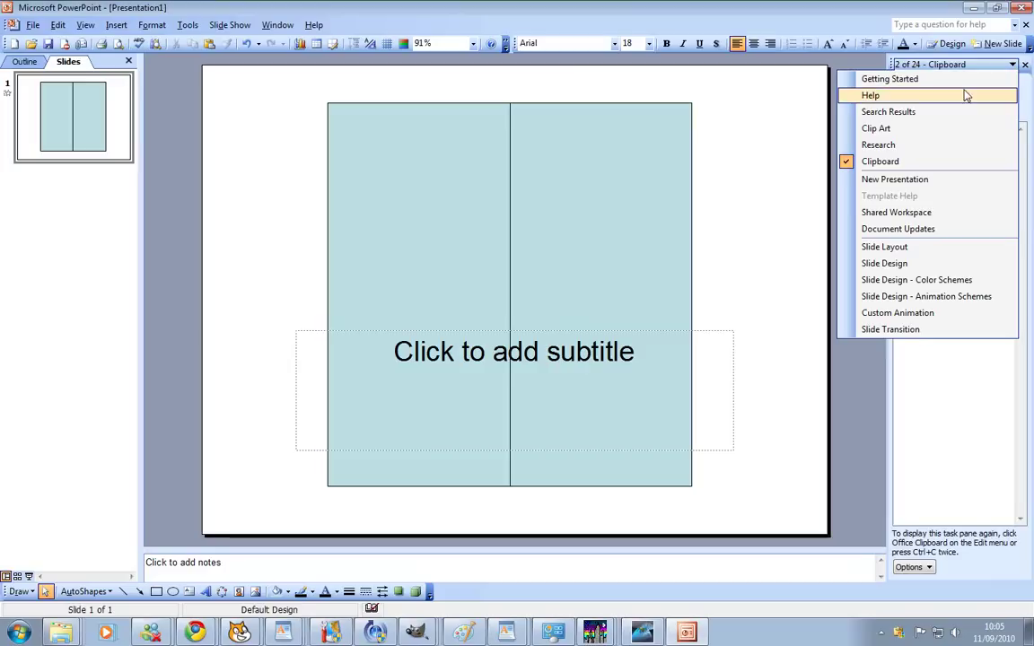
left_click(896, 314)
left_click(757, 295)
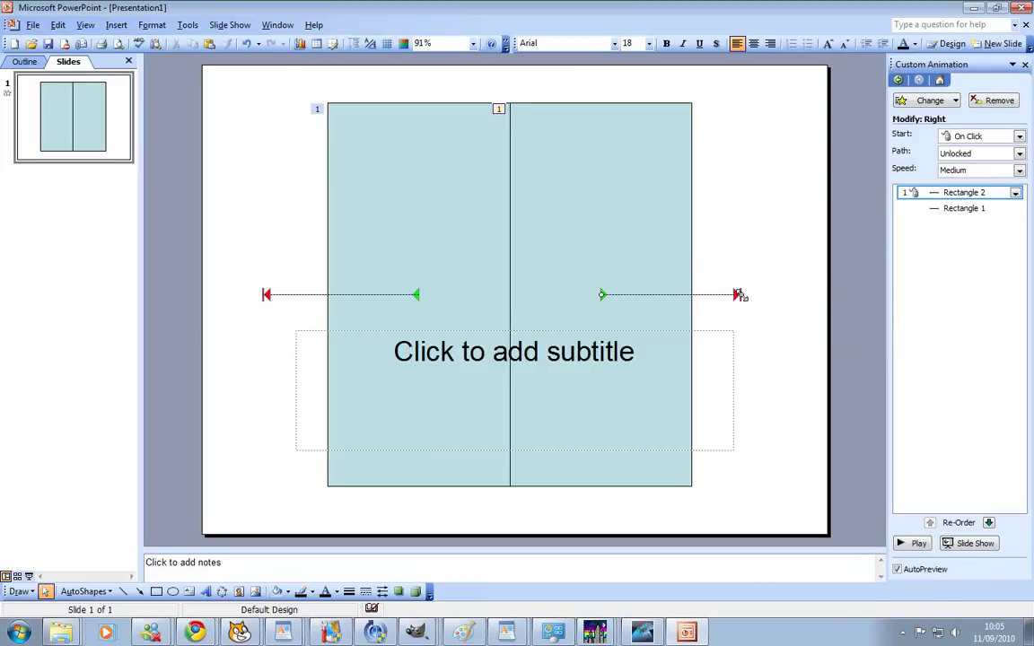
left_click(778, 330)
Drag the left motion path's end point rightward to shorten it, then preview the animation.
left_click(267, 295)
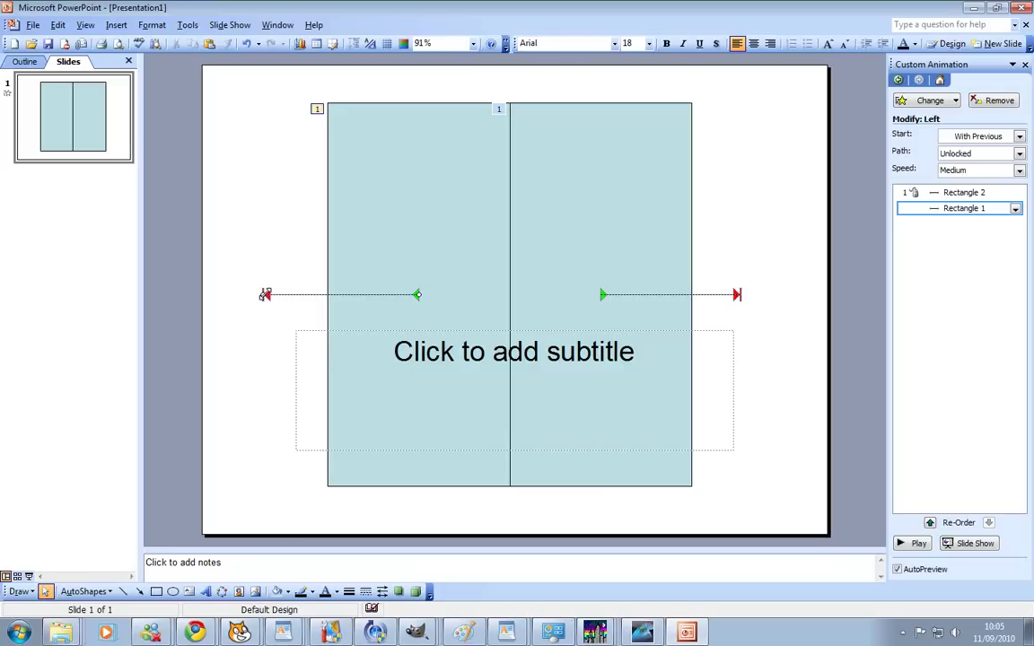
left_click_drag(278, 294, 282, 295)
left_click(912, 544)
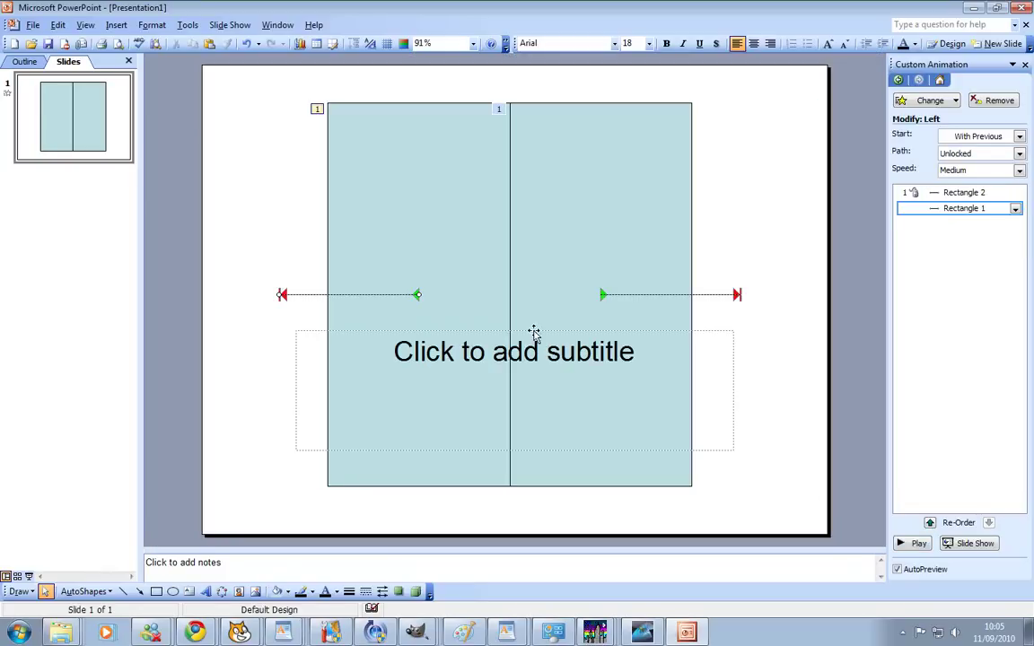
left_click(785, 353)
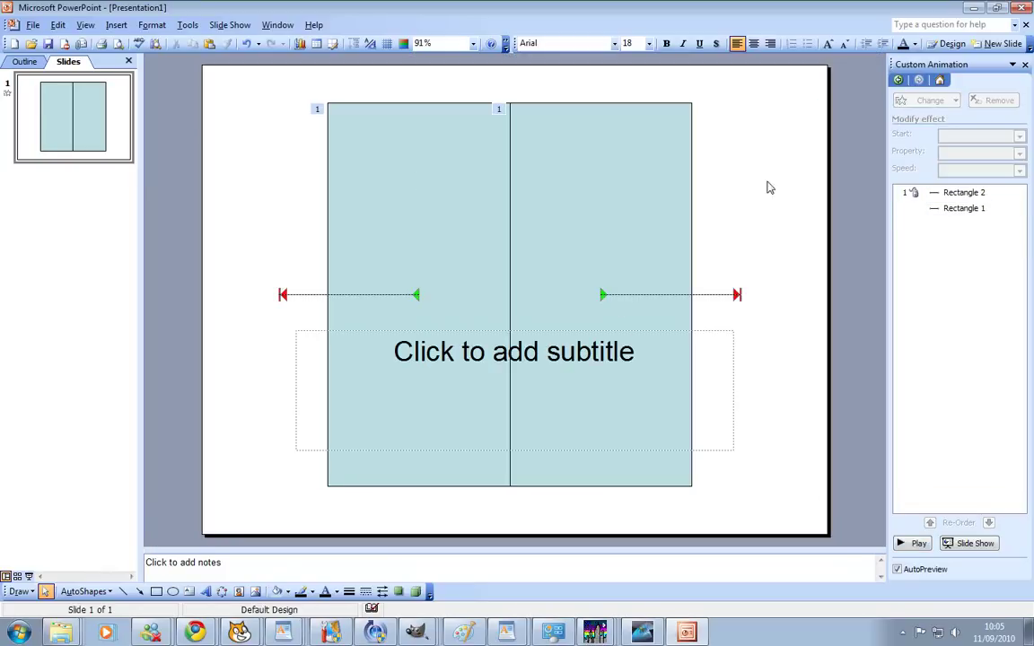